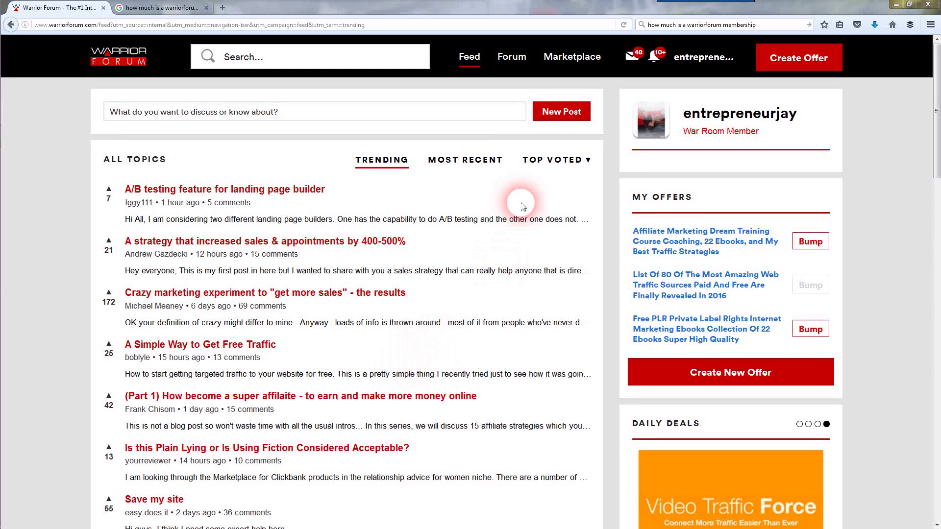
Step: Leave the topic feed for the Forum index, then choose Edit Signature from the User CP menu
{"action": "left_click", "coordinate": [472, 62]}
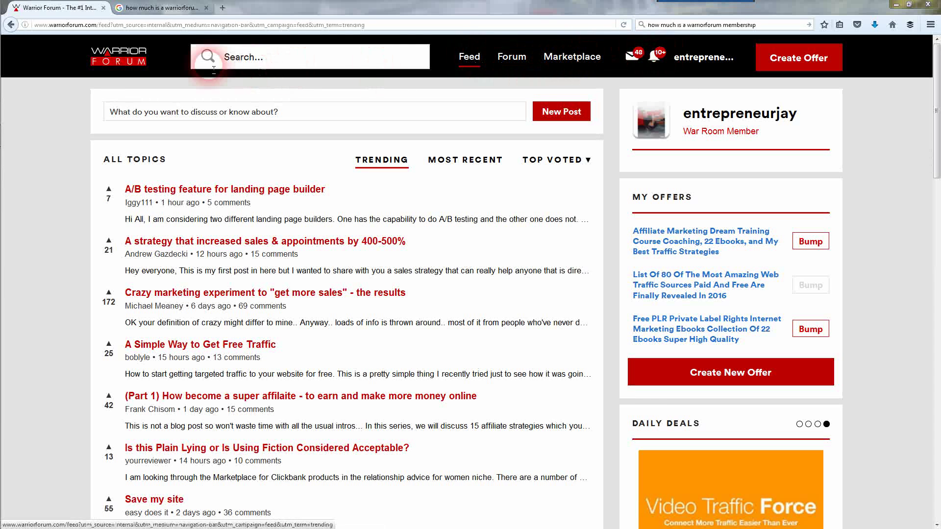
{"action": "left_click", "coordinate": [128, 62]}
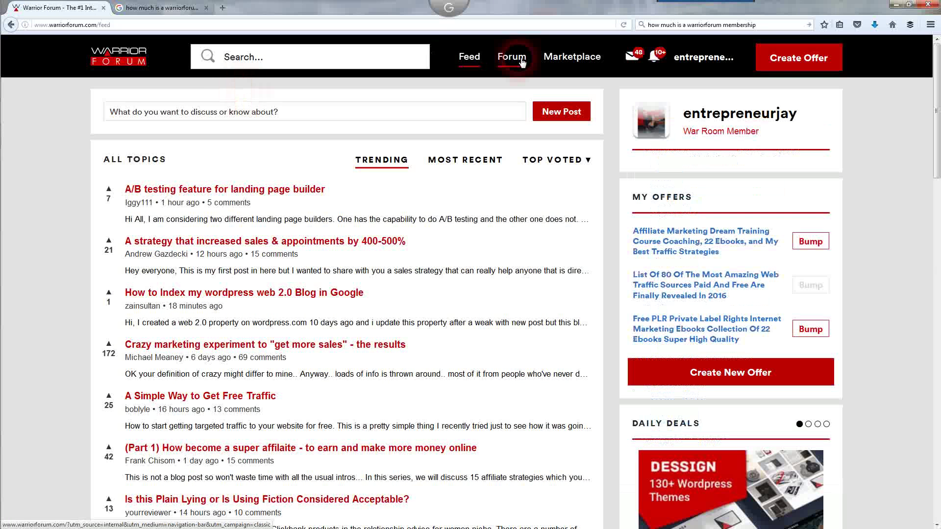
{"action": "left_click", "coordinate": [510, 62]}
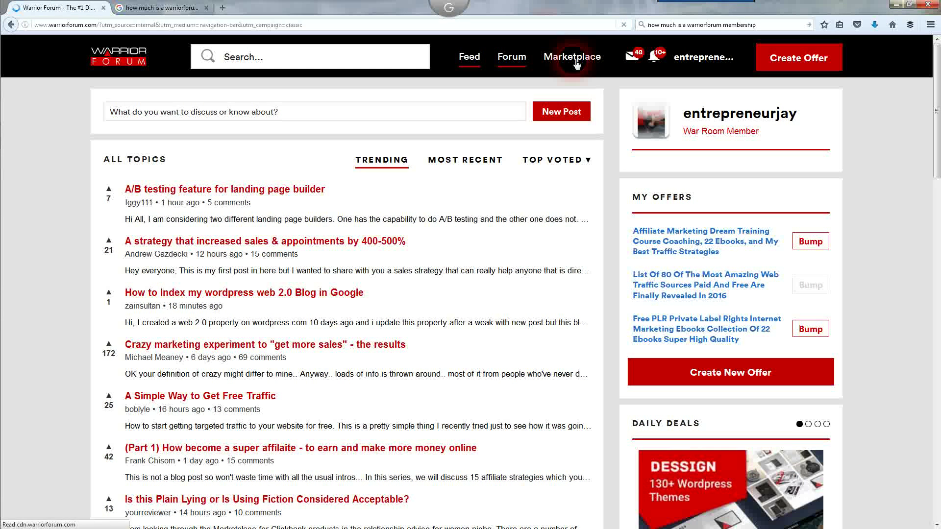
{"action": "left_click", "coordinate": [147, 87]}
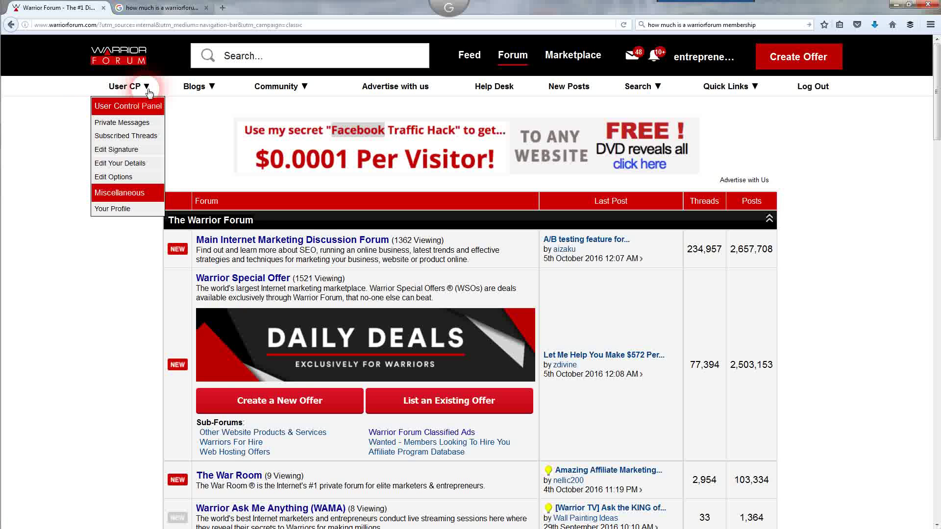
{"action": "left_click", "coordinate": [126, 150]}
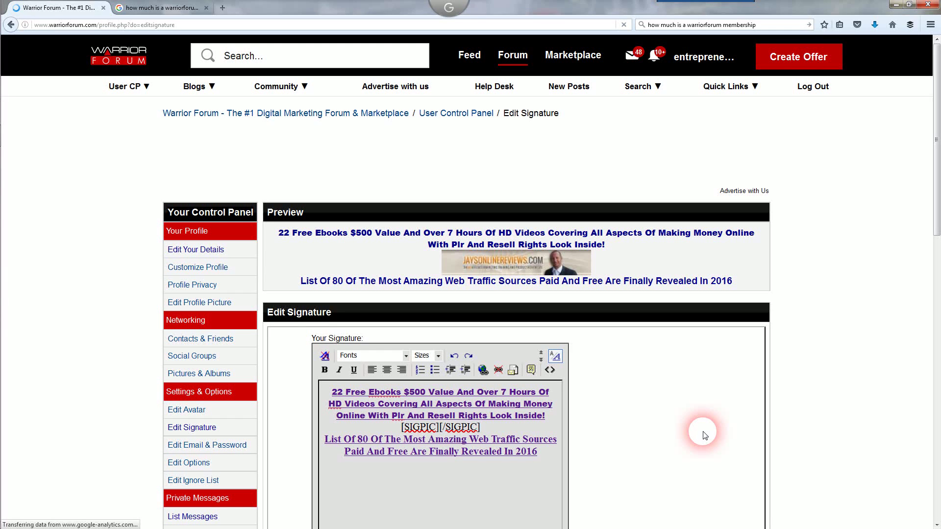
Step: Scroll down to the Your Signature editor showing the current text, picture tag and preview
{"action": "scroll", "coordinate": [703, 435], "scroll_direction": "down", "scroll_amount": 2}
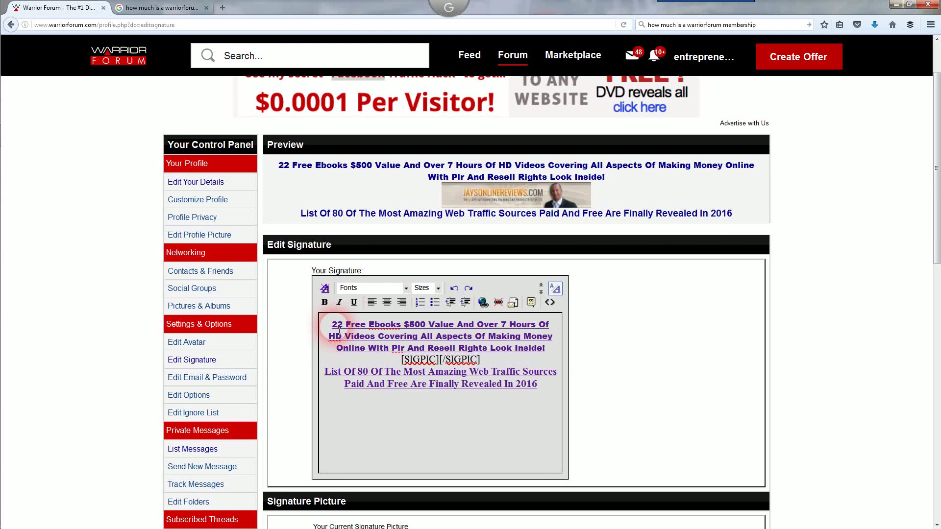
Step: Turn the bold, centred signature headline into a link
{"action": "mouse_move", "coordinate": [332, 325]}
{"action": "left_mouse_down"}
{"action": "mouse_move", "coordinate": [462, 353]}
{"action": "mouse_move", "coordinate": [561, 353]}
{"action": "mouse_move", "coordinate": [552, 354]}
{"action": "left_mouse_up"}
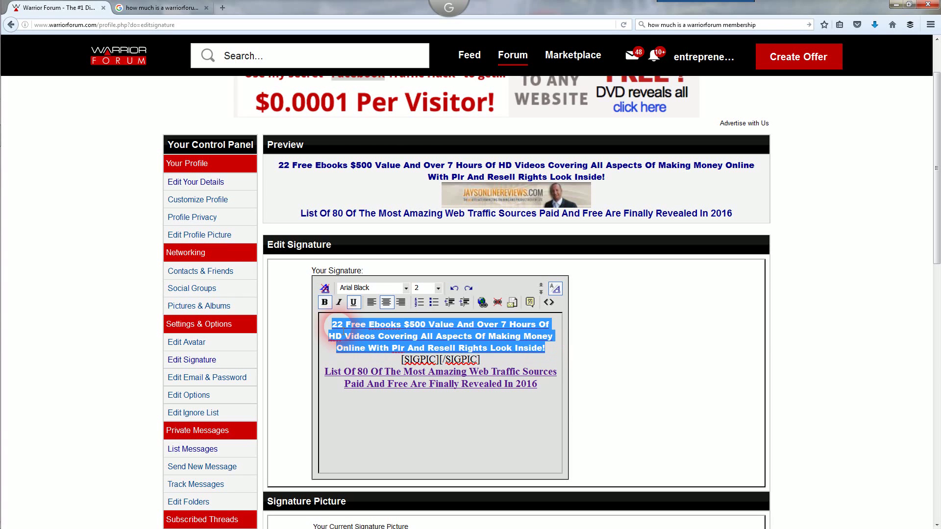
{"action": "left_click_drag", "start_coordinate": [333, 324], "coordinate": [533, 353]}
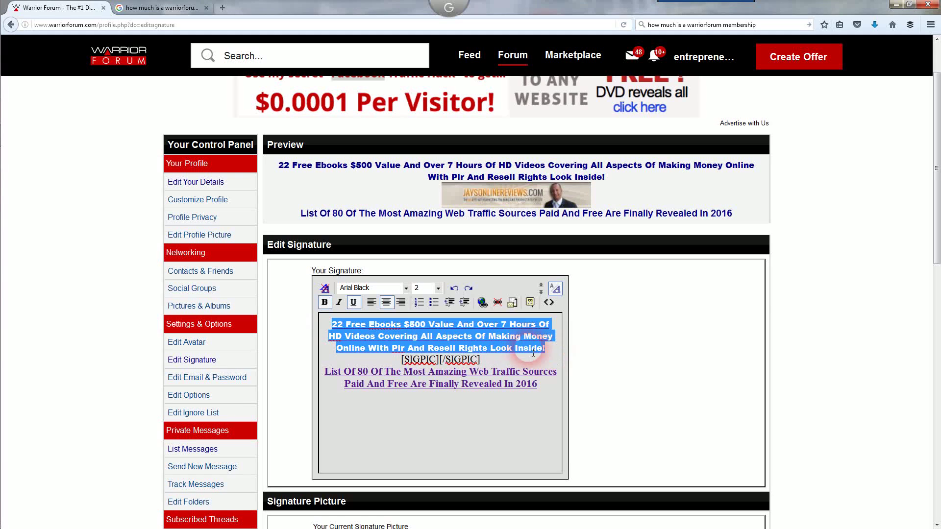
{"action": "left_click", "coordinate": [482, 302]}
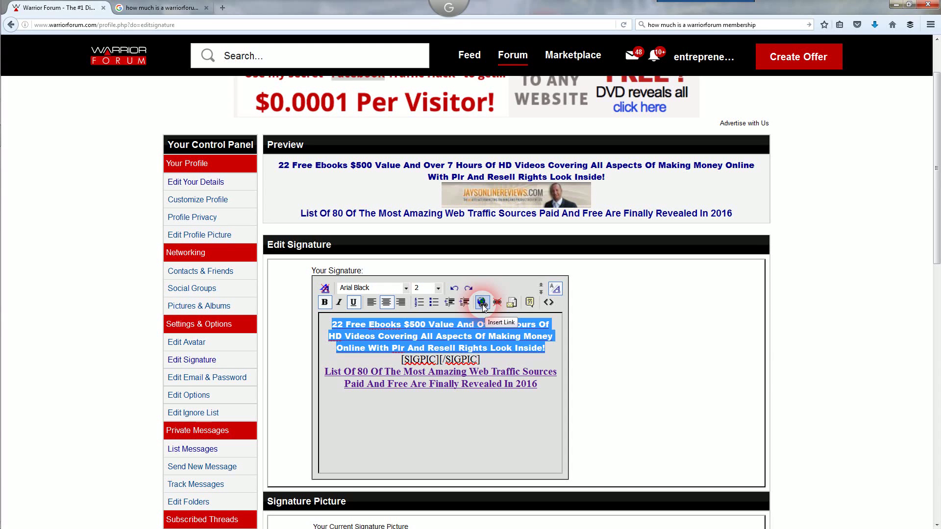
{"action": "left_click", "coordinate": [482, 302]}
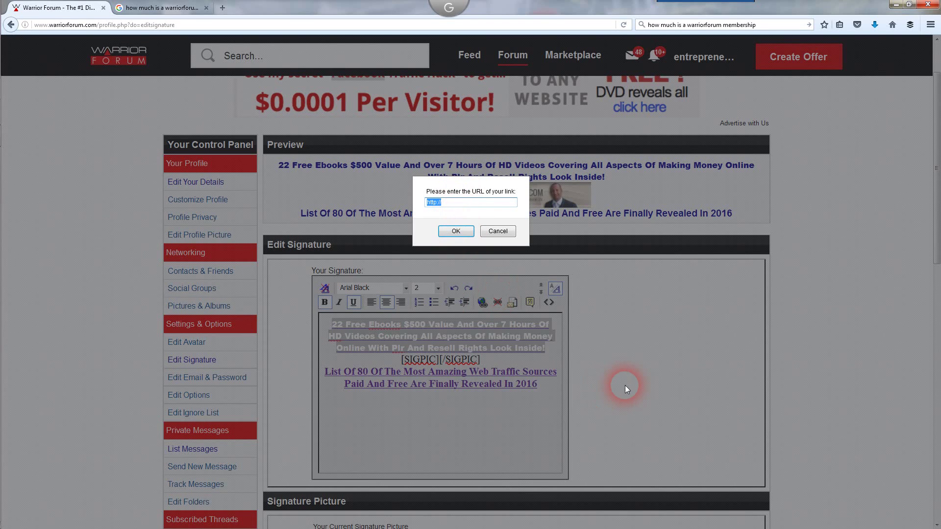
{"action": "left_click", "coordinate": [457, 232]}
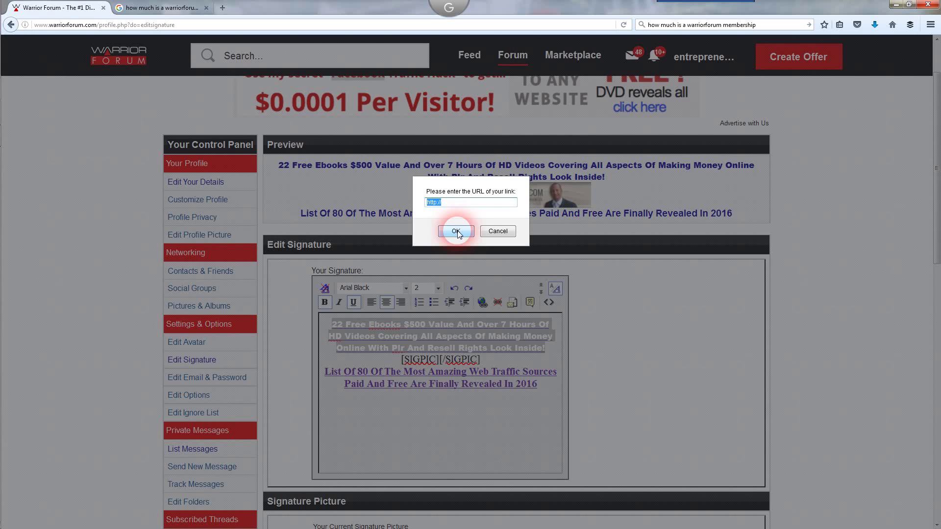
{"action": "left_click", "coordinate": [498, 231]}
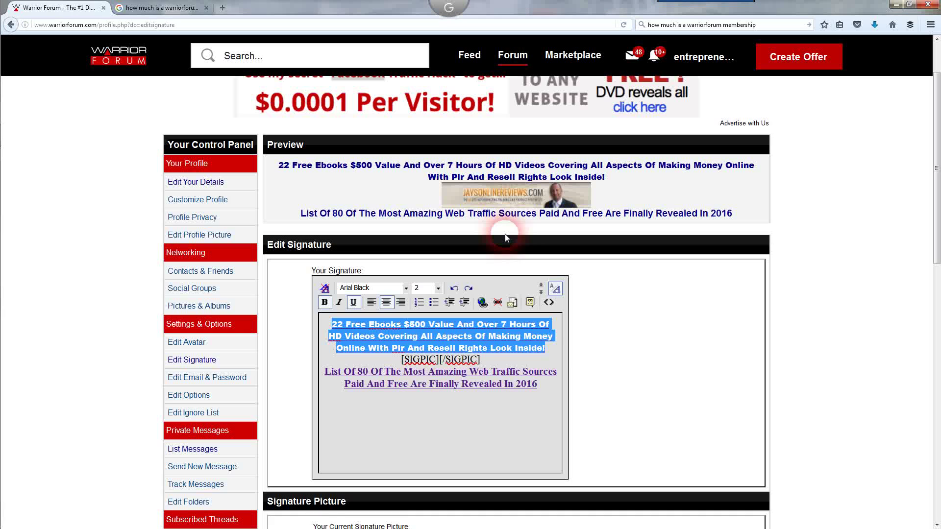
{"action": "left_click", "coordinate": [557, 358]}
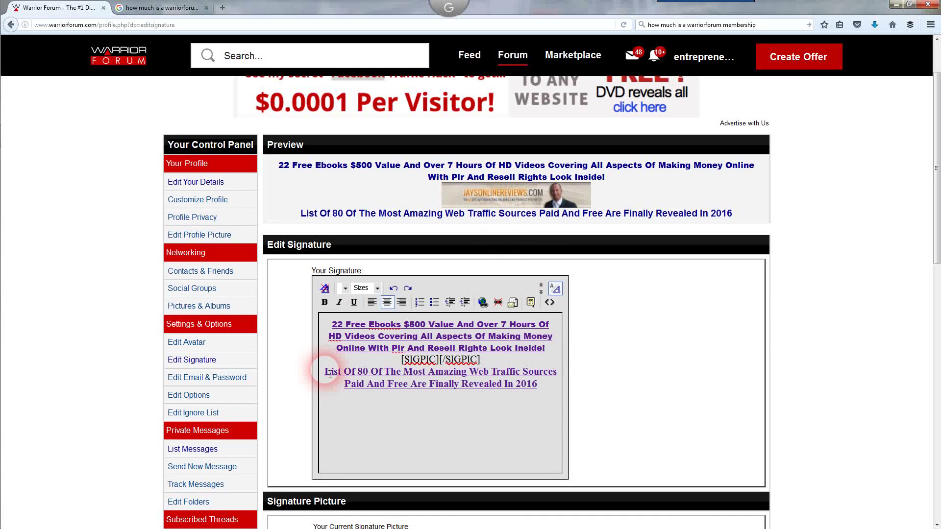
Step: Turn the List Of 80 line into a link as well
{"action": "mouse_move", "coordinate": [326, 372]}
{"action": "left_mouse_down"}
{"action": "mouse_move", "coordinate": [376, 385]}
{"action": "mouse_move", "coordinate": [543, 390]}
{"action": "left_mouse_up"}
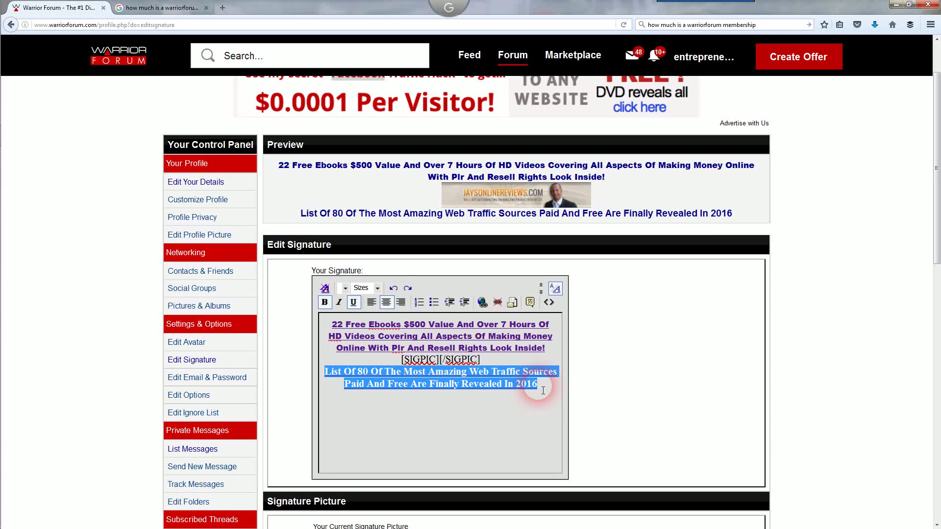
{"action": "left_click", "coordinate": [456, 407]}
{"action": "mouse_move", "coordinate": [326, 371]}
{"action": "left_mouse_down"}
{"action": "mouse_move", "coordinate": [441, 395]}
{"action": "mouse_move", "coordinate": [543, 392]}
{"action": "left_mouse_up"}
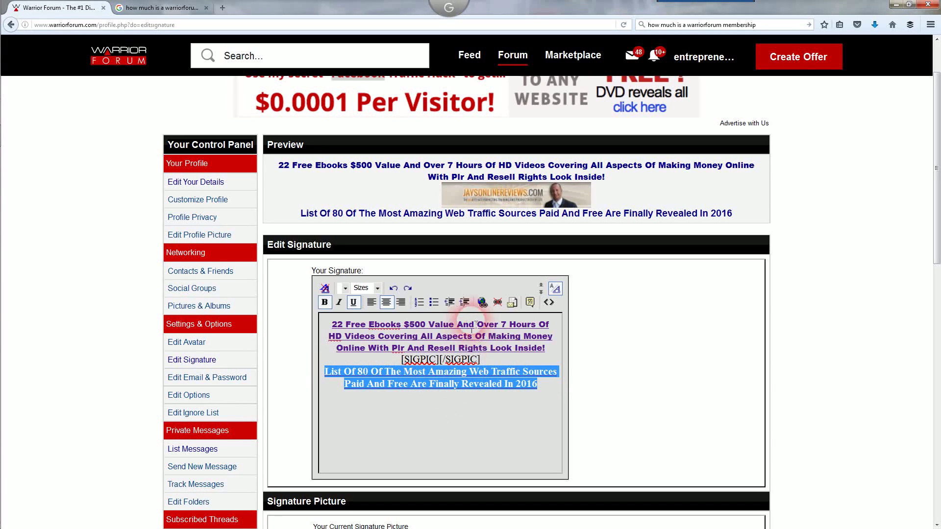
{"action": "left_click", "coordinate": [482, 303]}
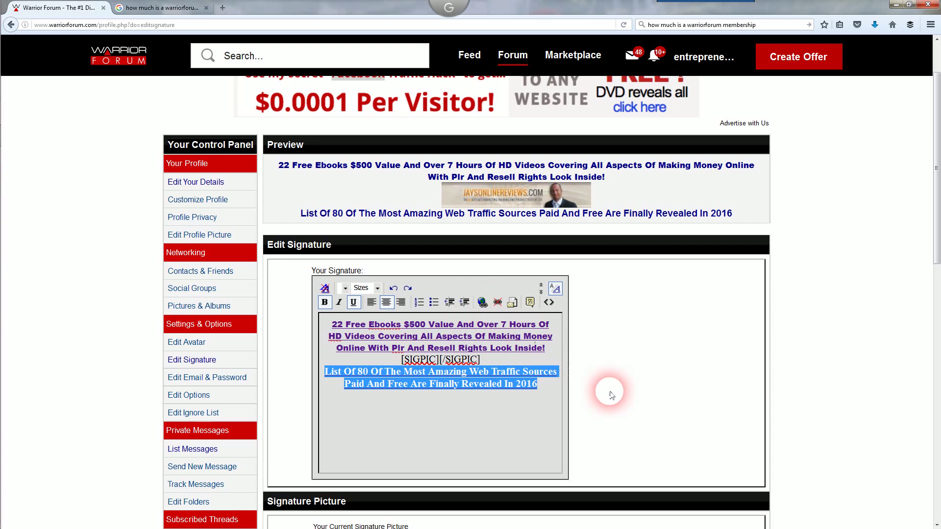
{"action": "left_click", "coordinate": [544, 417]}
Step: Preview the signature to render both linked lines with the picture between them
{"action": "scroll", "coordinate": [646, 409], "scroll_direction": "down", "scroll_amount": 3}
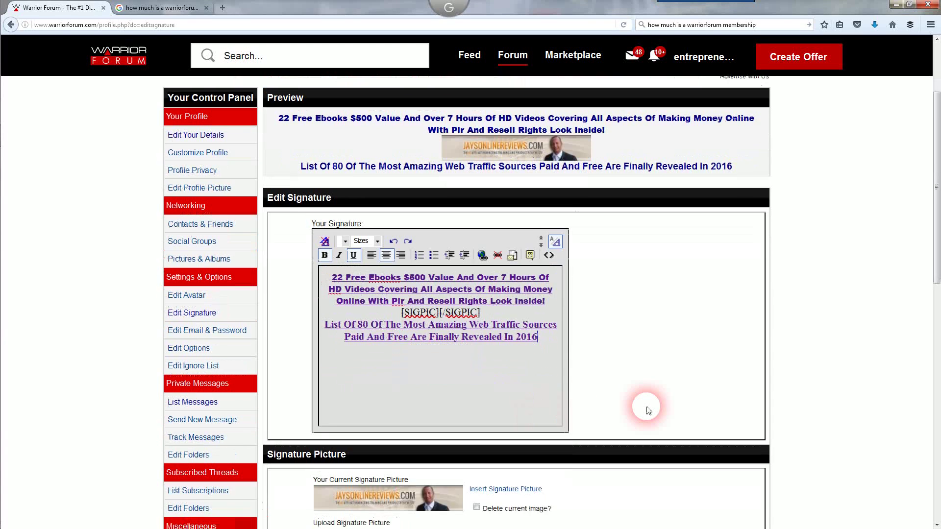
{"action": "scroll", "coordinate": [622, 383], "scroll_direction": "down", "scroll_amount": 5}
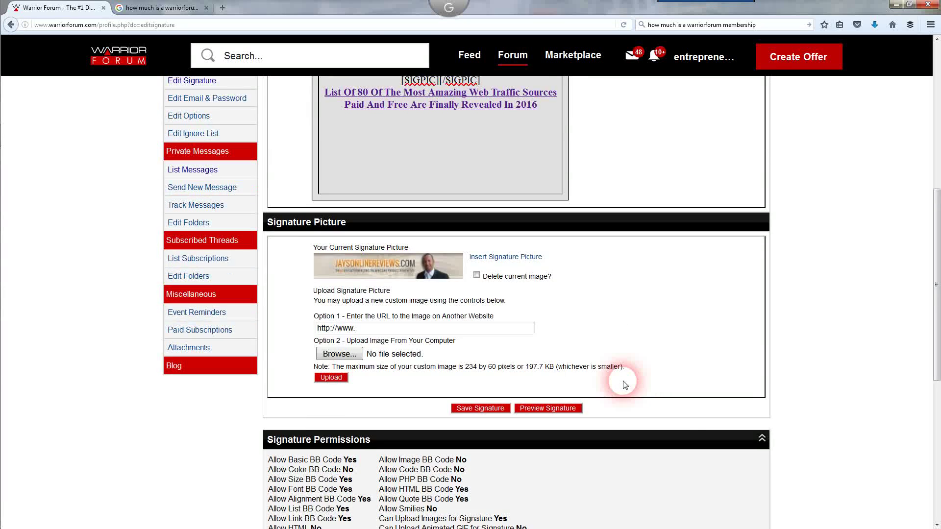
{"action": "scroll", "coordinate": [608, 386], "scroll_direction": "down", "scroll_amount": 2}
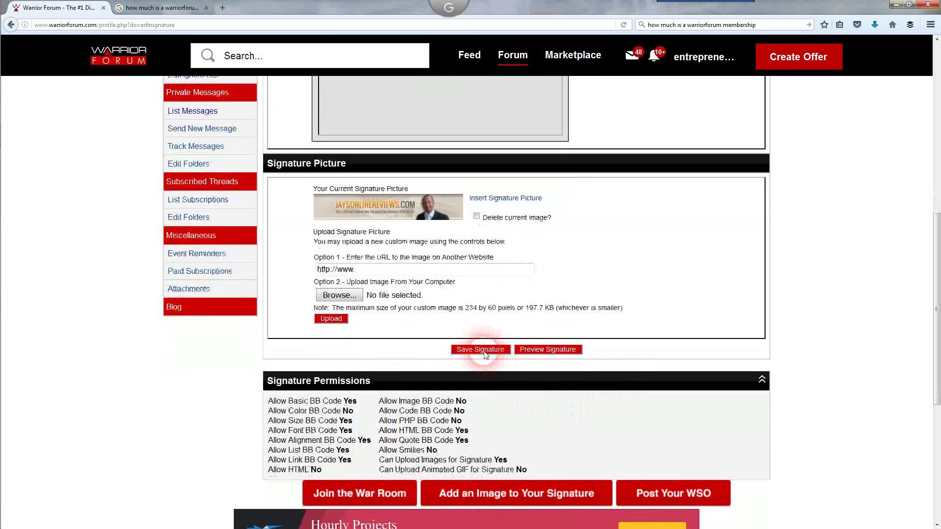
{"action": "left_click", "coordinate": [559, 349]}
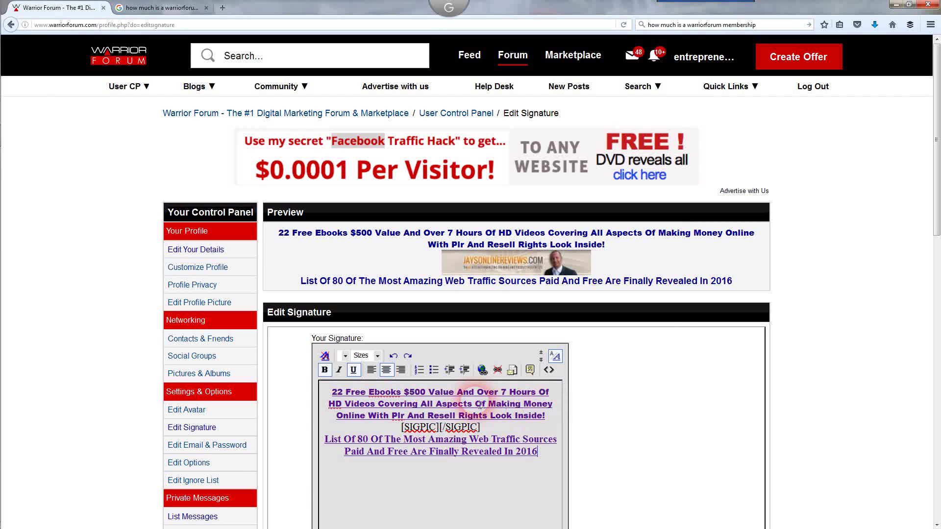
{"action": "scroll", "coordinate": [623, 427], "scroll_direction": "down", "scroll_amount": 3}
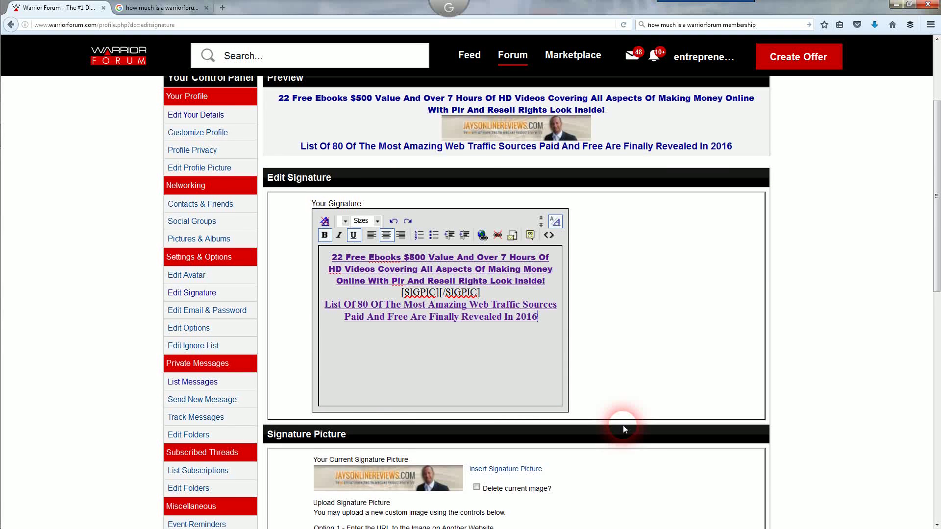
Step: Scroll back to the top and go to the Forum index via the top navigation
{"action": "scroll", "coordinate": [623, 426], "scroll_direction": "up", "scroll_amount": 3}
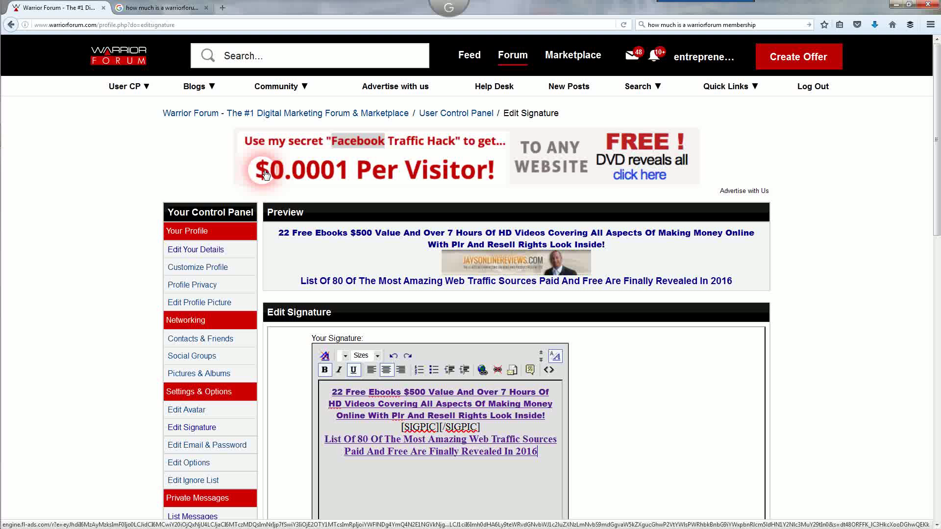
{"action": "left_click", "coordinate": [509, 57]}
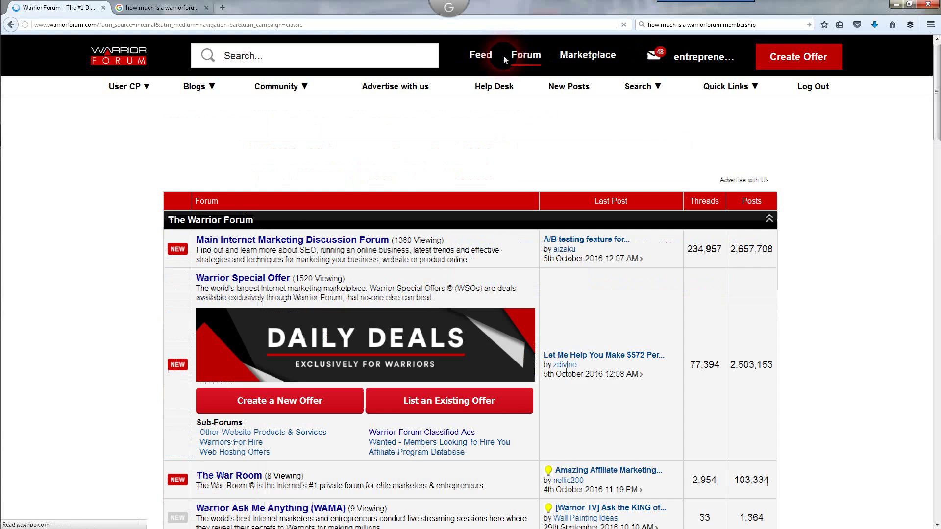
{"action": "left_click", "coordinate": [379, 242]}
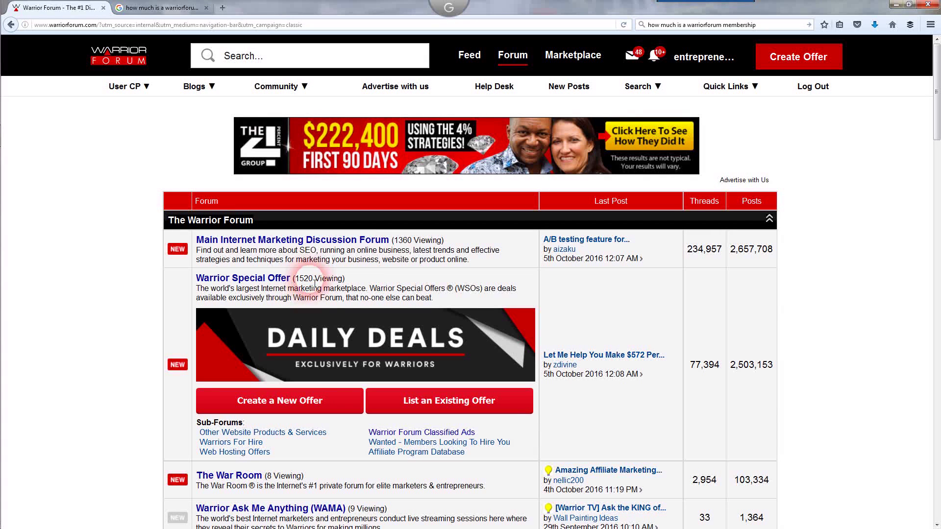
{"action": "scroll", "coordinate": [530, 320], "scroll_direction": "down", "scroll_amount": 3}
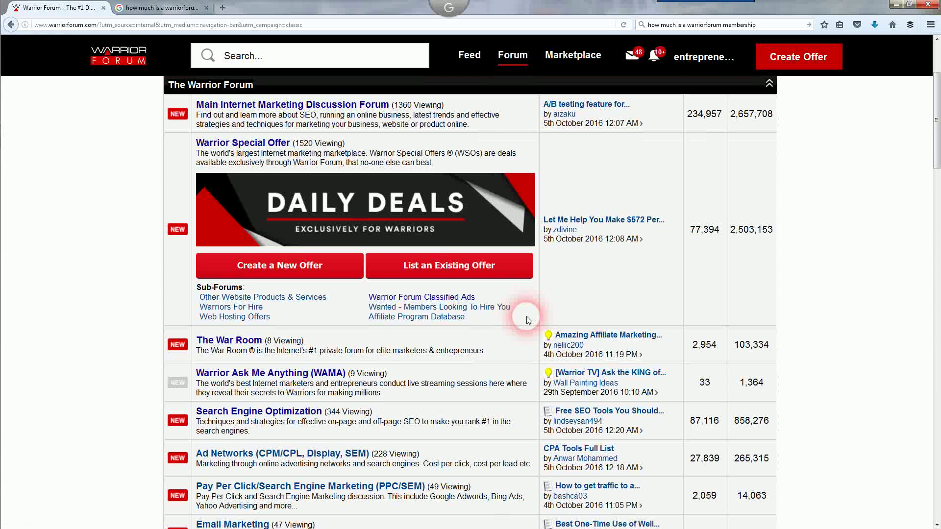
{"action": "scroll", "coordinate": [527, 320], "scroll_direction": "down", "scroll_amount": 3}
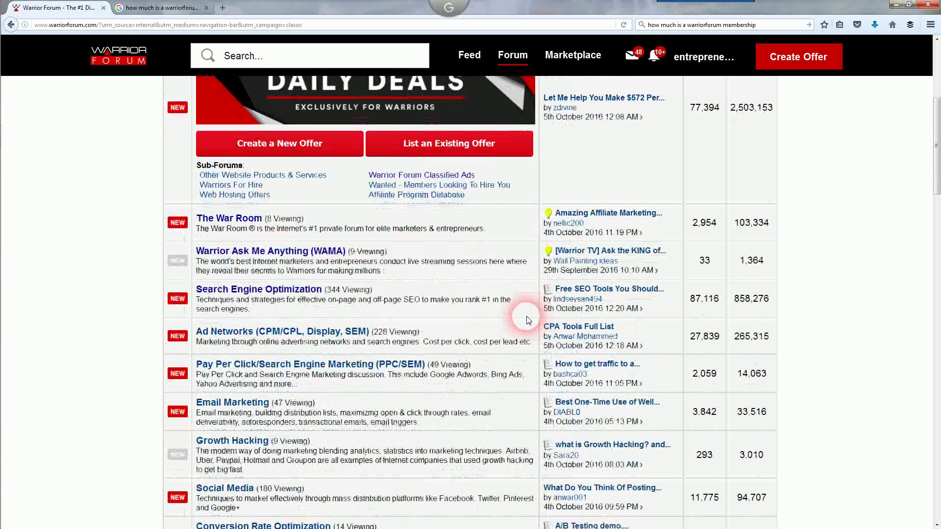
{"action": "scroll", "coordinate": [527, 319], "scroll_direction": "up", "scroll_amount": 2}
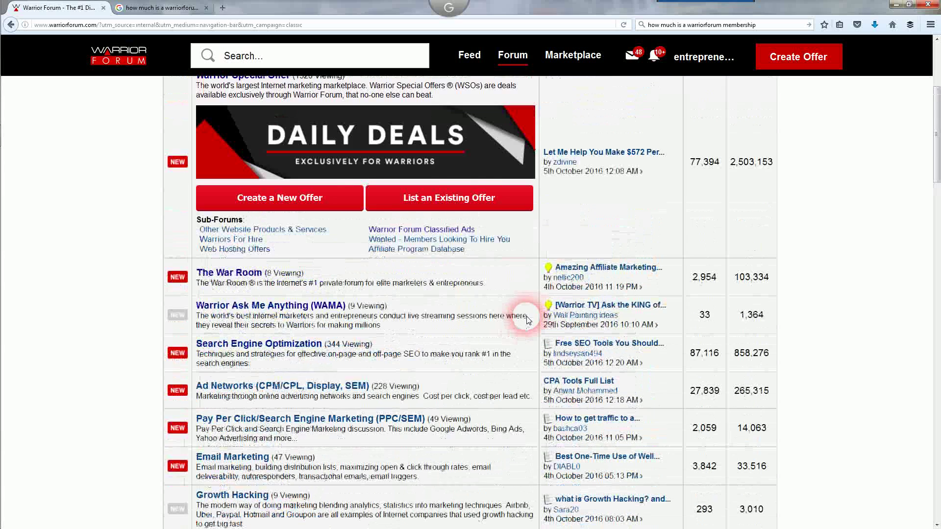
{"action": "scroll", "coordinate": [528, 320], "scroll_direction": "up", "scroll_amount": 4}
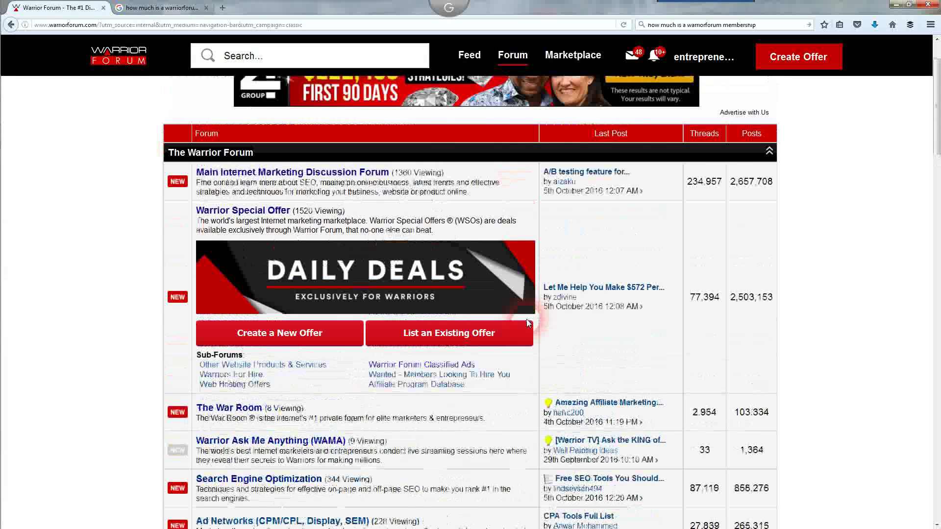
{"action": "scroll", "coordinate": [528, 323], "scroll_direction": "up", "scroll_amount": 2}
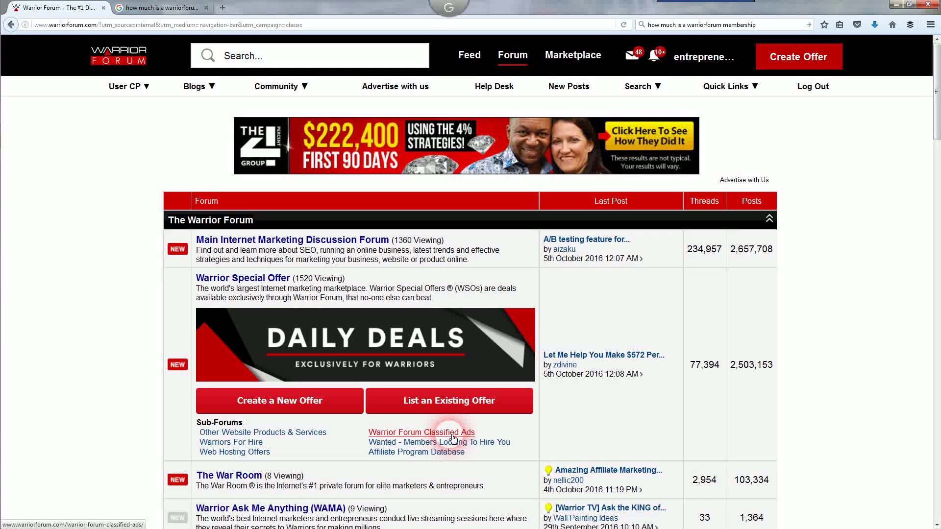
{"action": "scroll", "coordinate": [451, 438], "scroll_direction": "down", "scroll_amount": 3}
{"action": "scroll", "coordinate": [451, 438], "scroll_direction": "down", "scroll_amount": 5}
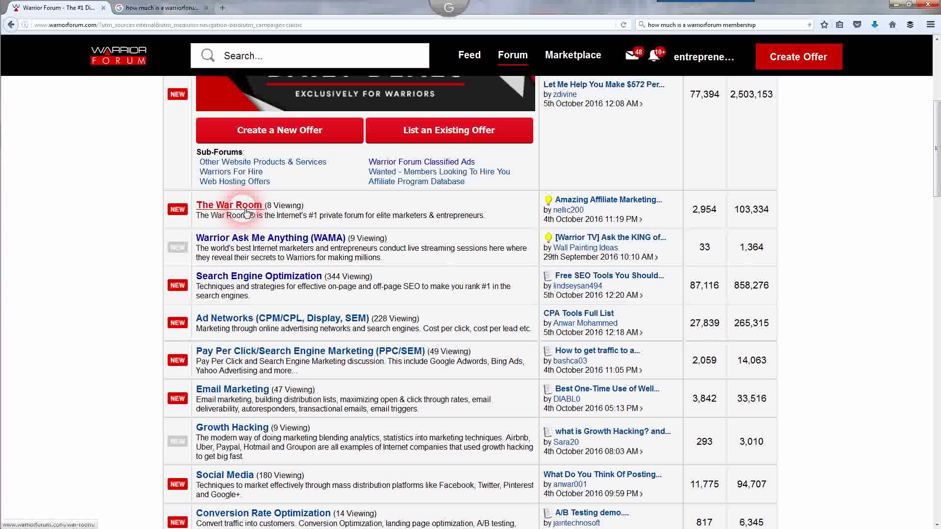
{"action": "scroll", "coordinate": [490, 407], "scroll_direction": "down", "scroll_amount": 5}
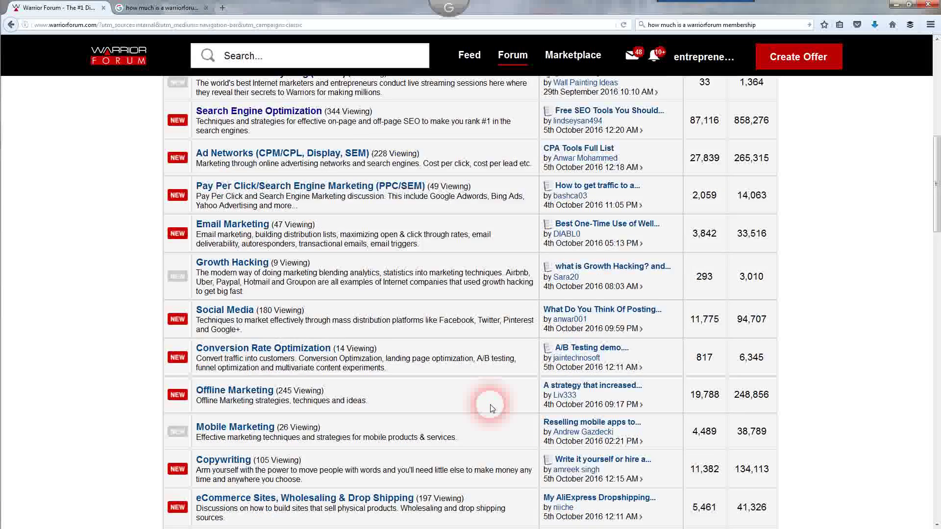
{"action": "scroll", "coordinate": [492, 408], "scroll_direction": "down", "scroll_amount": 2}
{"action": "scroll", "coordinate": [492, 408], "scroll_direction": "down", "scroll_amount": 7}
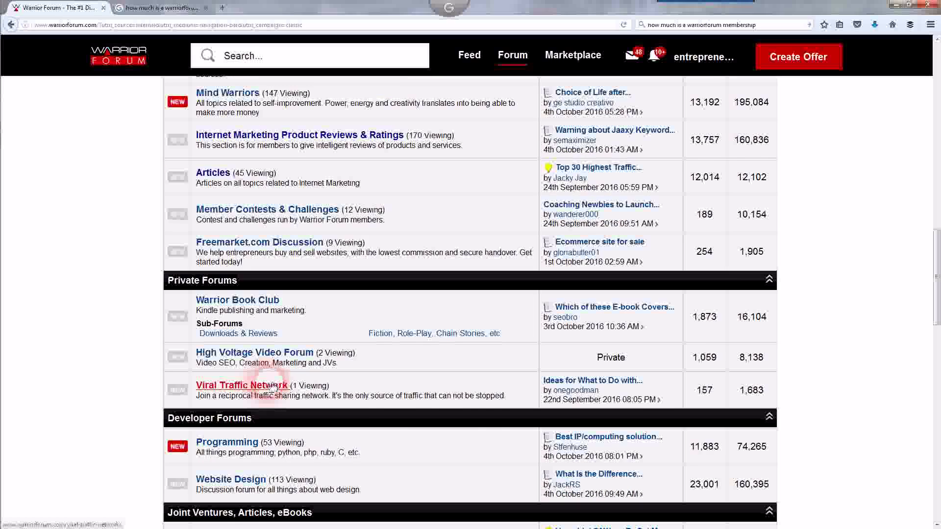
{"action": "scroll", "coordinate": [485, 414], "scroll_direction": "down", "scroll_amount": 5}
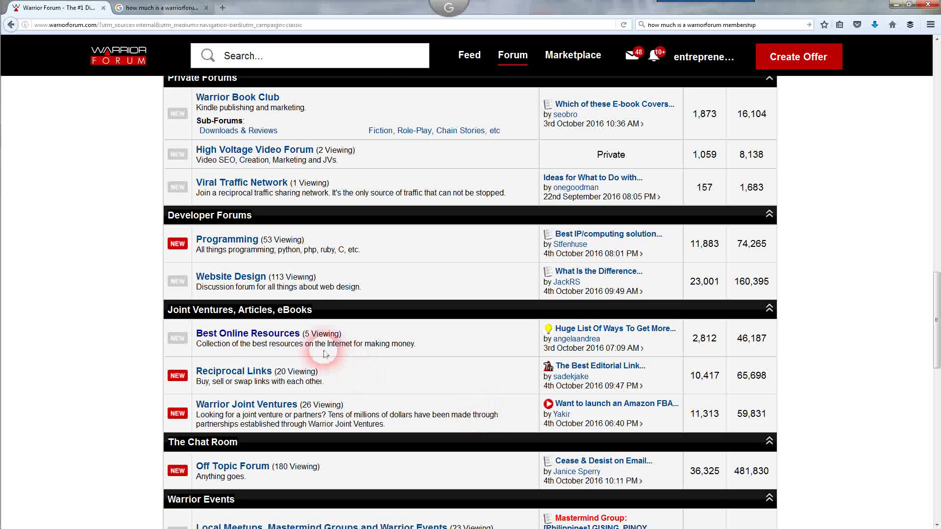
{"action": "scroll", "coordinate": [368, 428], "scroll_direction": "up", "scroll_amount": 6}
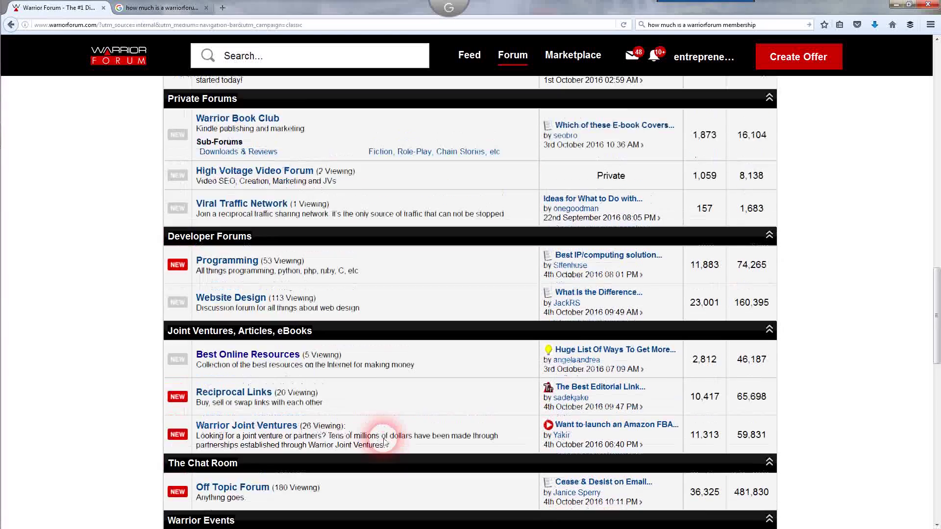
{"action": "scroll", "coordinate": [385, 442], "scroll_direction": "up", "scroll_amount": 12}
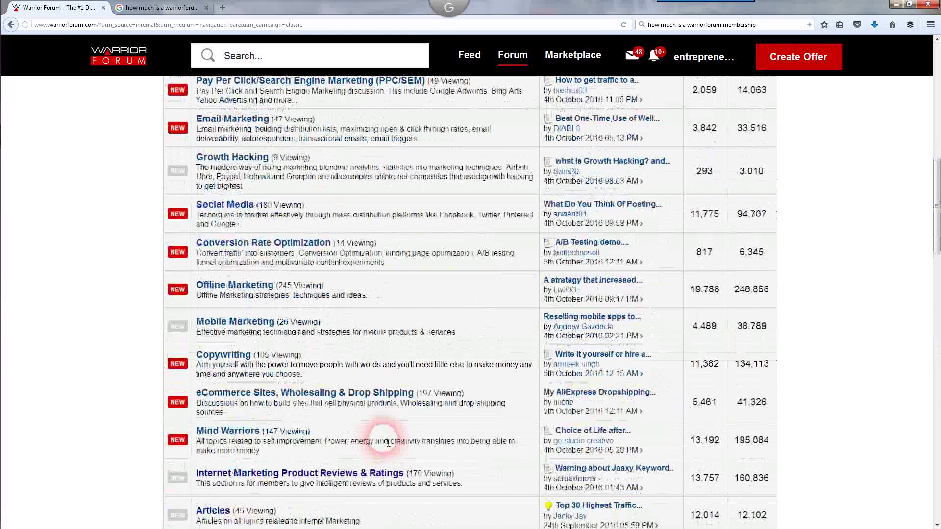
{"action": "scroll", "coordinate": [385, 442], "scroll_direction": "up", "scroll_amount": 1}
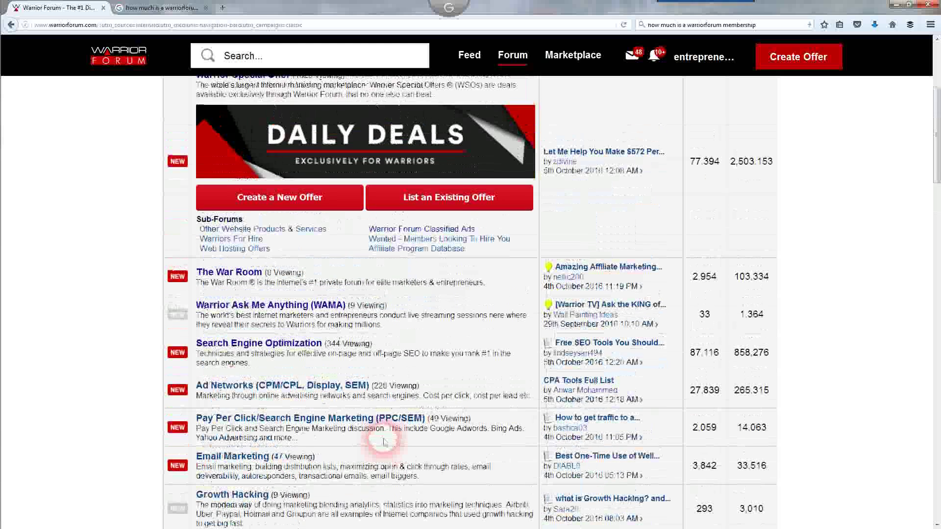
Step: Open The War Room and browse its stickies and free-offer threads like the Clickbank Affiliate Course
{"action": "left_click", "coordinate": [249, 272]}
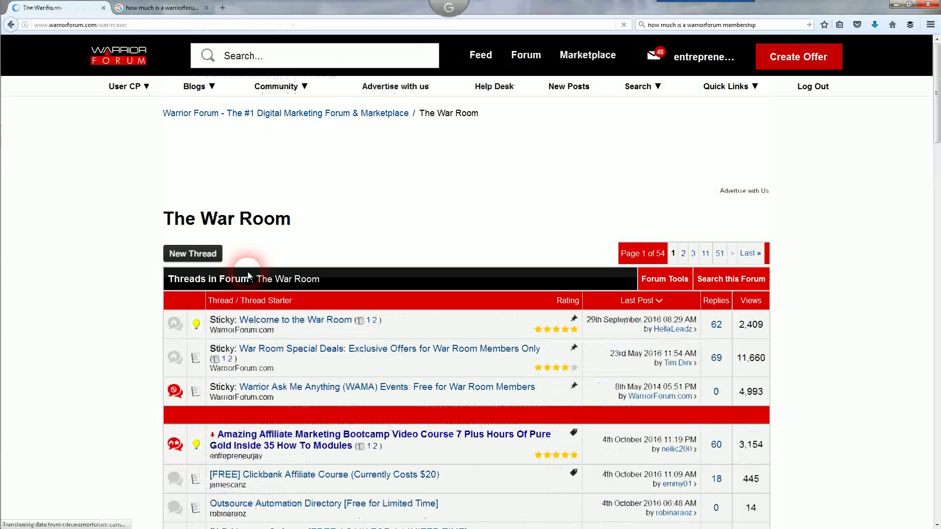
{"action": "scroll", "coordinate": [494, 386], "scroll_direction": "down", "scroll_amount": 2}
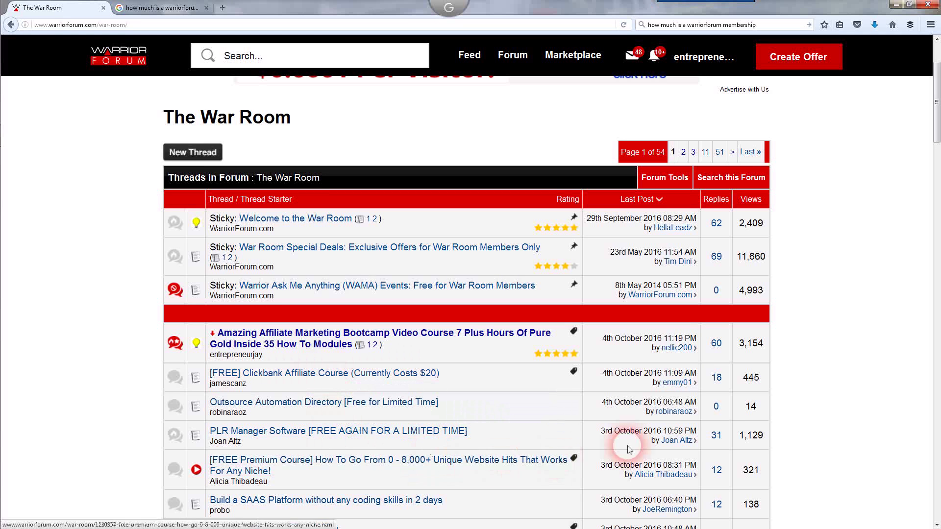
{"action": "scroll", "coordinate": [853, 455], "scroll_direction": "down", "scroll_amount": 3}
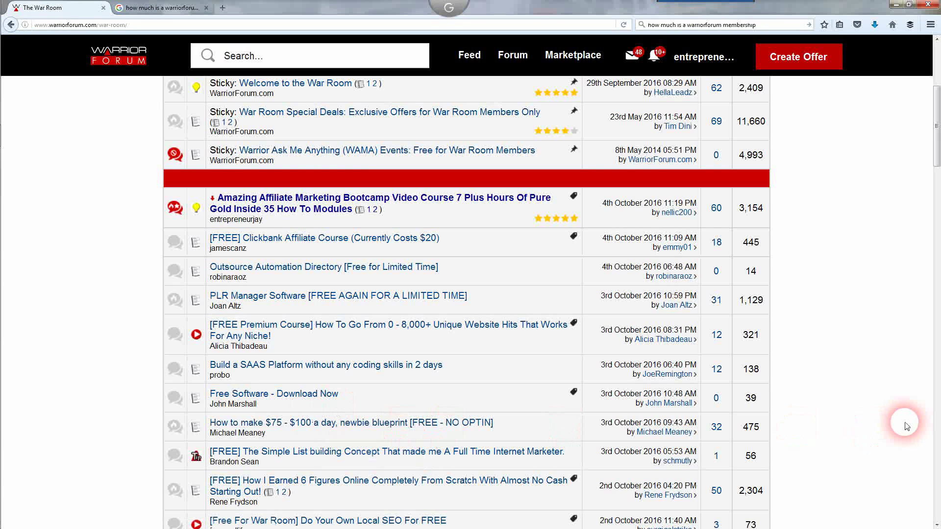
{"action": "scroll", "coordinate": [905, 426], "scroll_direction": "up", "scroll_amount": 5}
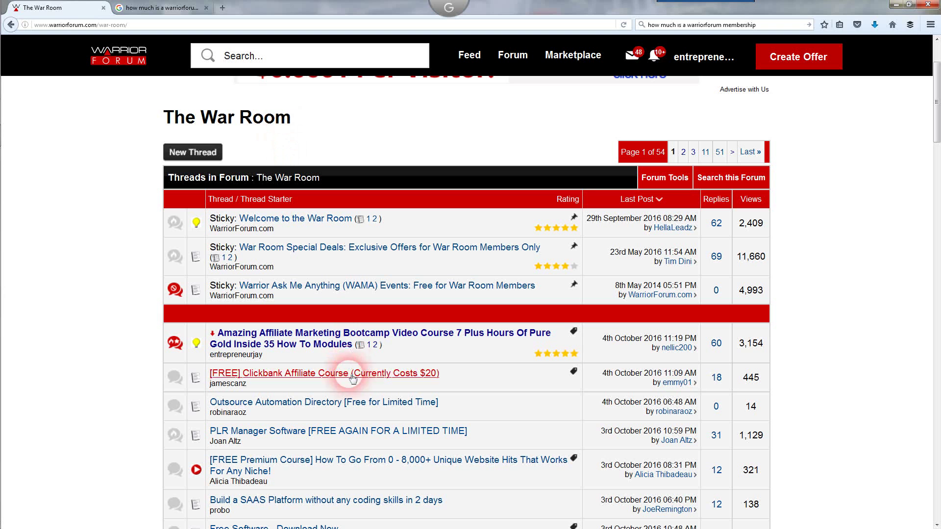
{"action": "scroll", "coordinate": [786, 449], "scroll_direction": "down", "scroll_amount": 3}
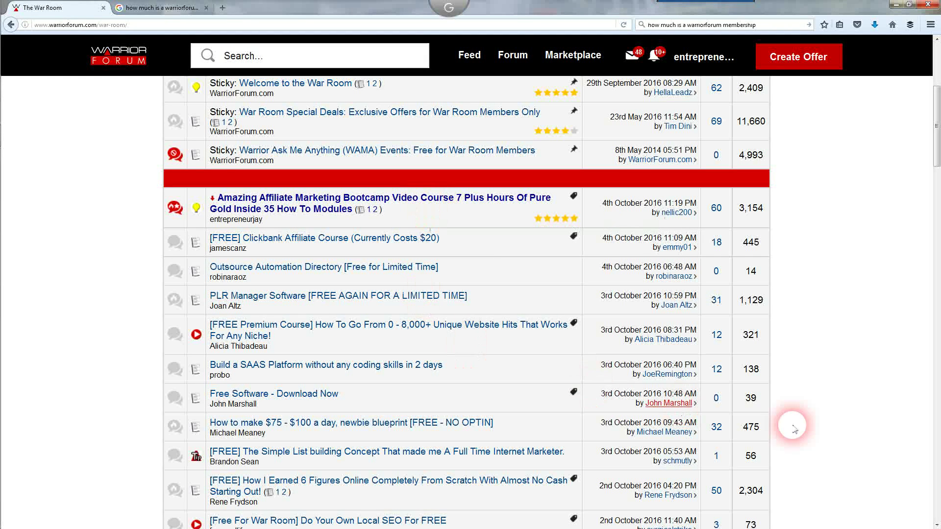
{"action": "scroll", "coordinate": [832, 435], "scroll_direction": "down", "scroll_amount": 1}
{"action": "scroll", "coordinate": [832, 434], "scroll_direction": "down", "scroll_amount": 3}
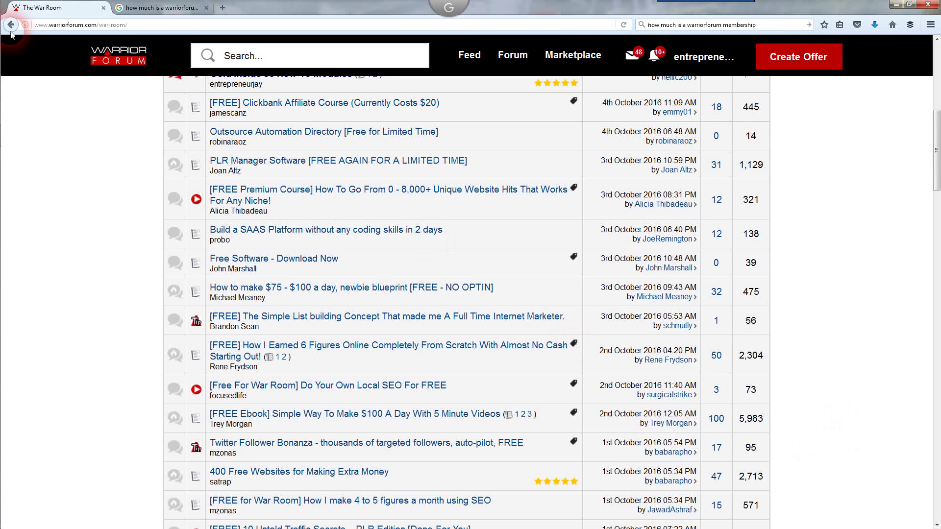
Step: Return to the Forum index and scroll down to the Joint Ventures, Articles, eBooks section
{"action": "left_click", "coordinate": [407, 355]}
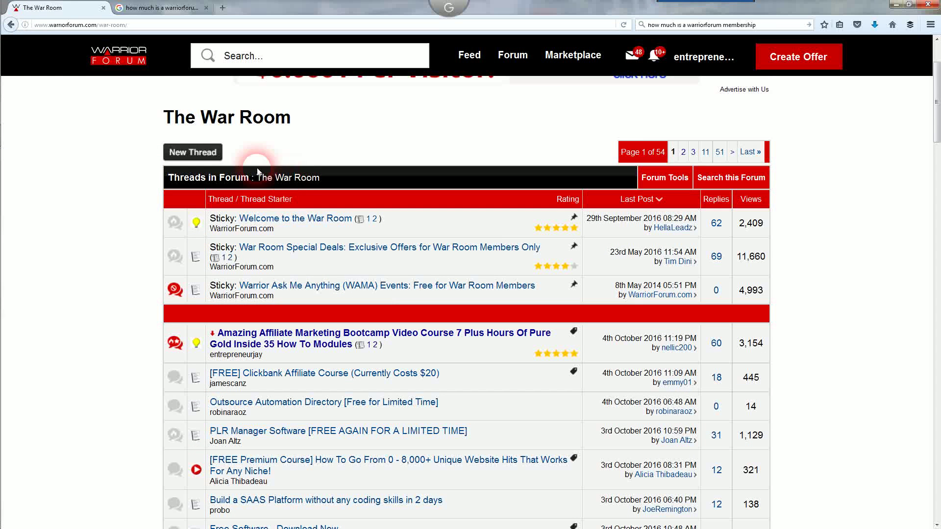
{"action": "left_click", "coordinate": [300, 263]}
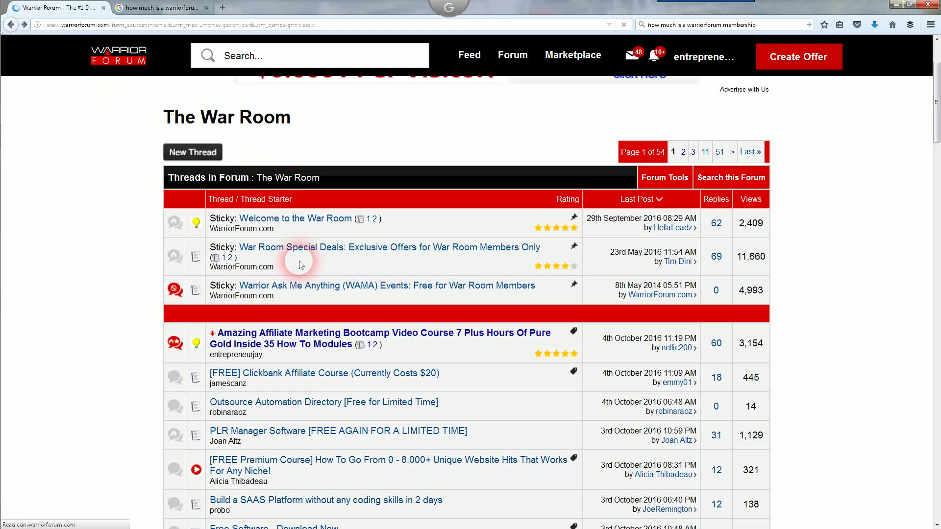
{"action": "scroll", "coordinate": [490, 353], "scroll_direction": "down", "scroll_amount": 5}
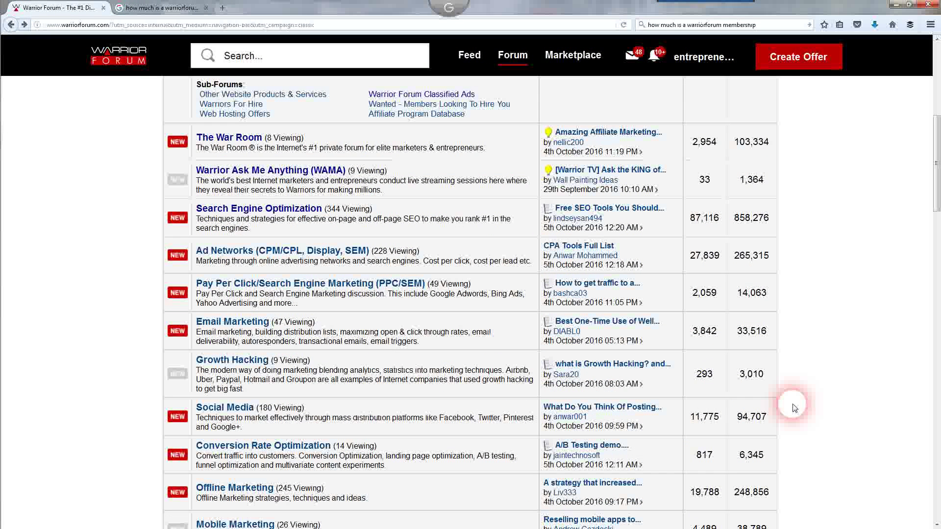
{"action": "left_click", "coordinate": [581, 351]}
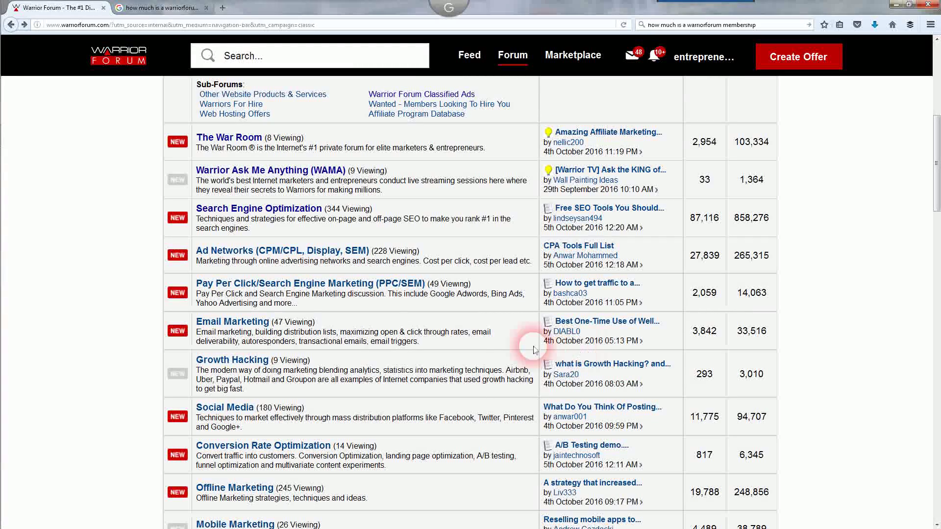
{"action": "scroll", "coordinate": [506, 392], "scroll_direction": "down", "scroll_amount": 3}
{"action": "scroll", "coordinate": [507, 392], "scroll_direction": "down", "scroll_amount": 8}
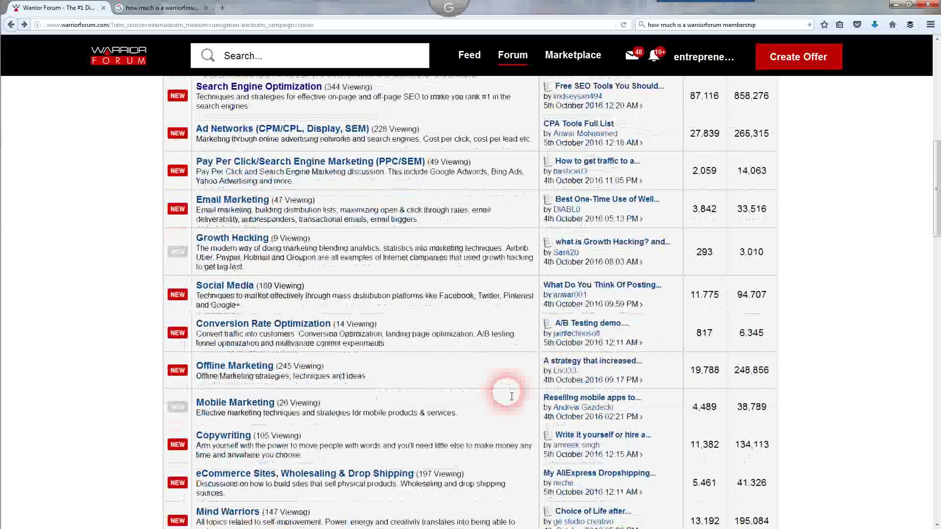
{"action": "scroll", "coordinate": [508, 396], "scroll_direction": "down", "scroll_amount": 4}
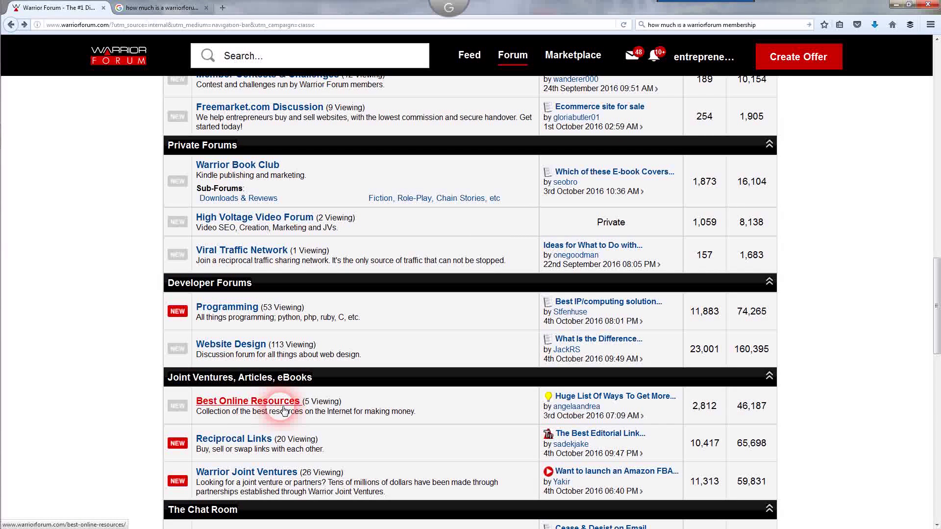
{"action": "left_click", "coordinate": [284, 411]}
{"action": "left_click", "coordinate": [285, 410]}
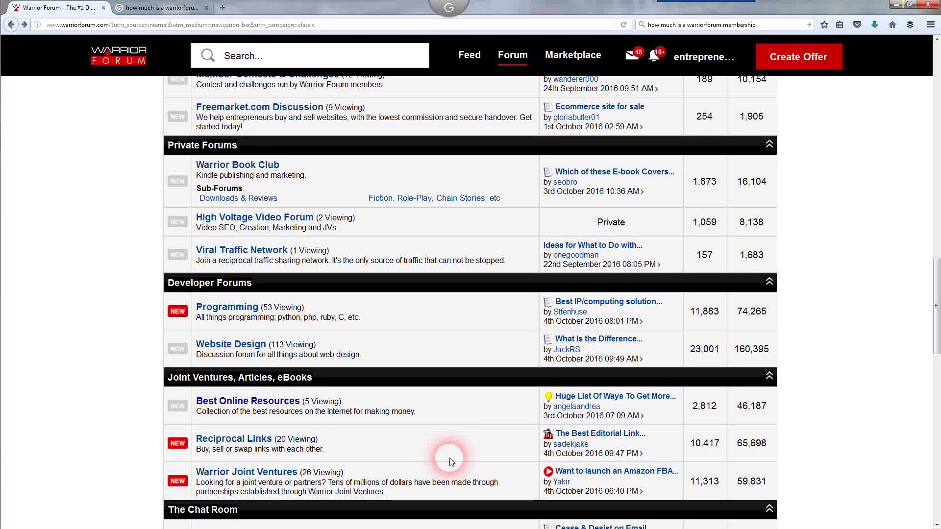
{"action": "scroll", "coordinate": [454, 460], "scroll_direction": "down", "scroll_amount": 3}
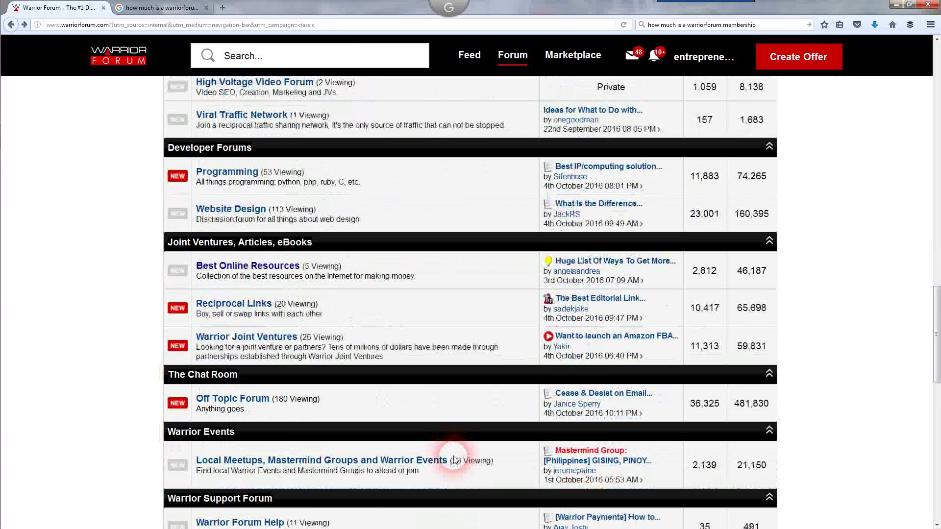
{"action": "scroll", "coordinate": [454, 460], "scroll_direction": "down", "scroll_amount": 3}
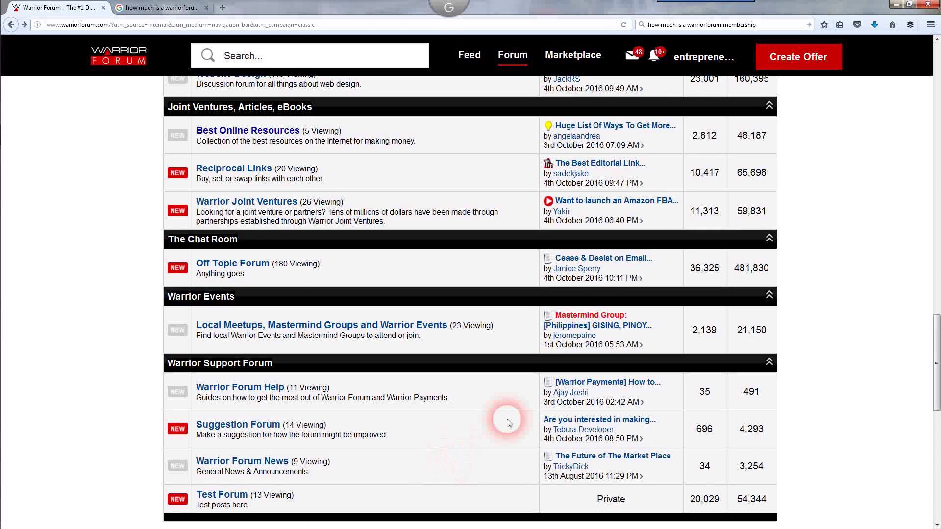
{"action": "scroll", "coordinate": [510, 414], "scroll_direction": "up", "scroll_amount": 10}
{"action": "scroll", "coordinate": [513, 417], "scroll_direction": "up", "scroll_amount": 5}
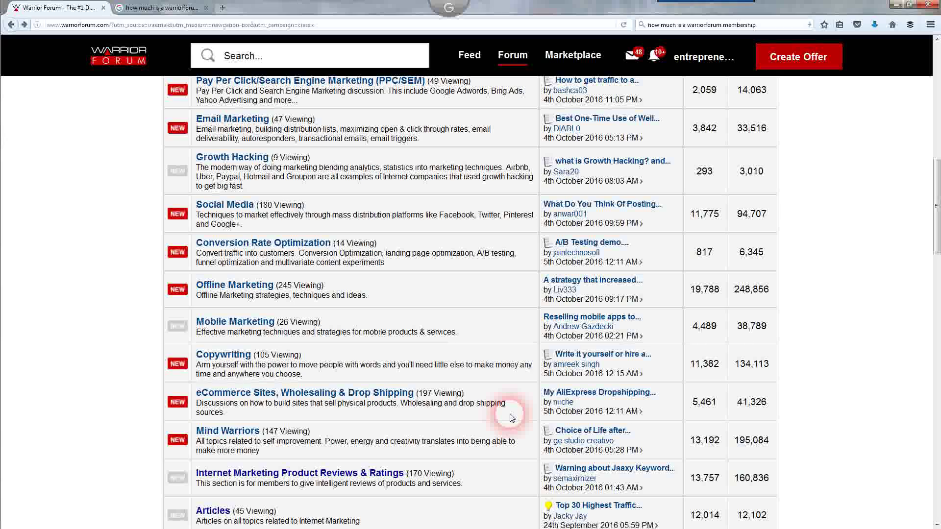
{"action": "scroll", "coordinate": [512, 418], "scroll_direction": "up", "scroll_amount": 5}
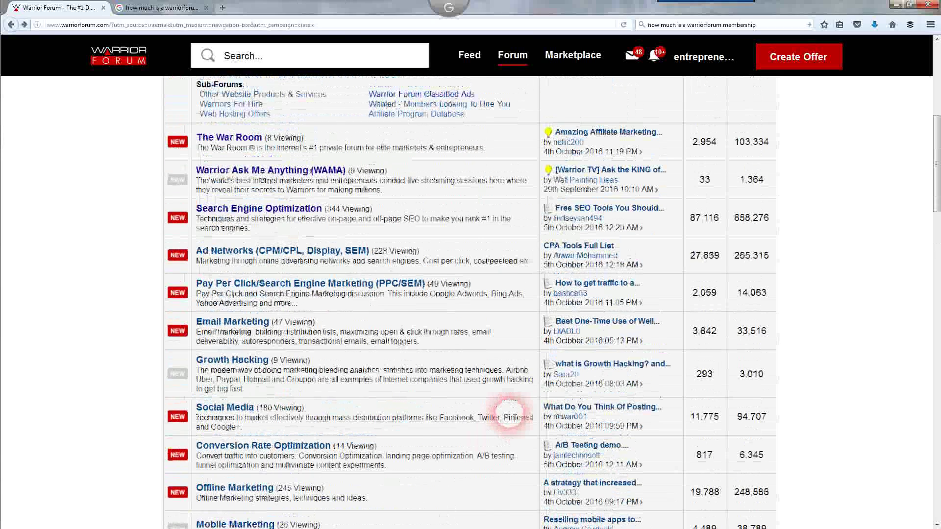
{"action": "scroll", "coordinate": [510, 416], "scroll_direction": "up", "scroll_amount": 6}
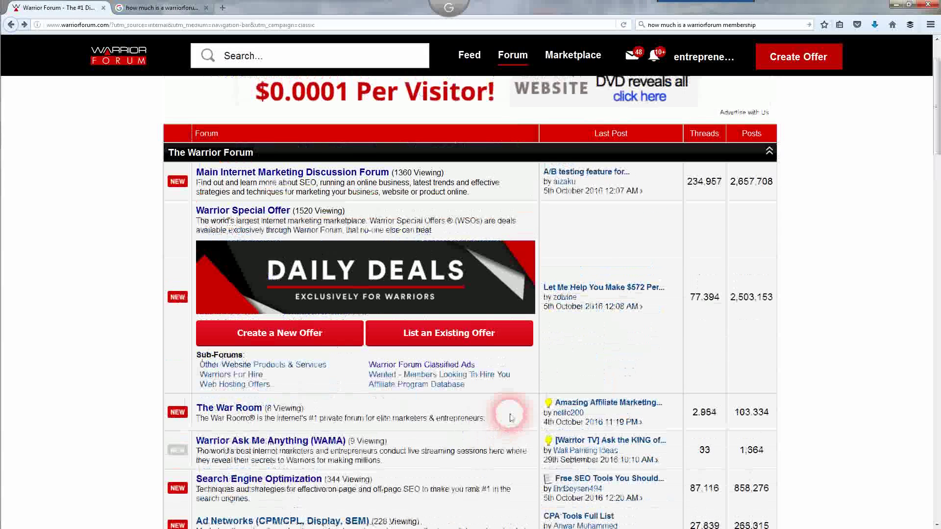